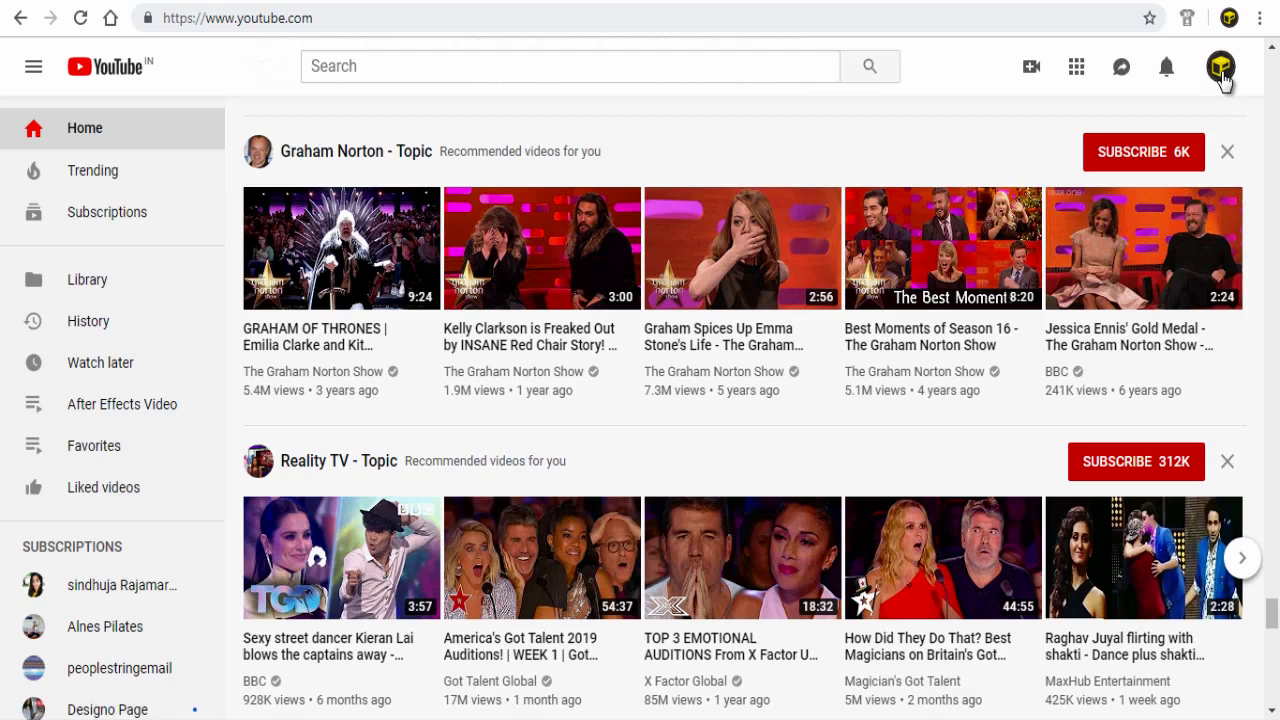
Step: Open YouTube Studio (beta) from the account menu and go to the Transcriptions list
{"action": "left_click", "coordinate": [1221, 68]}
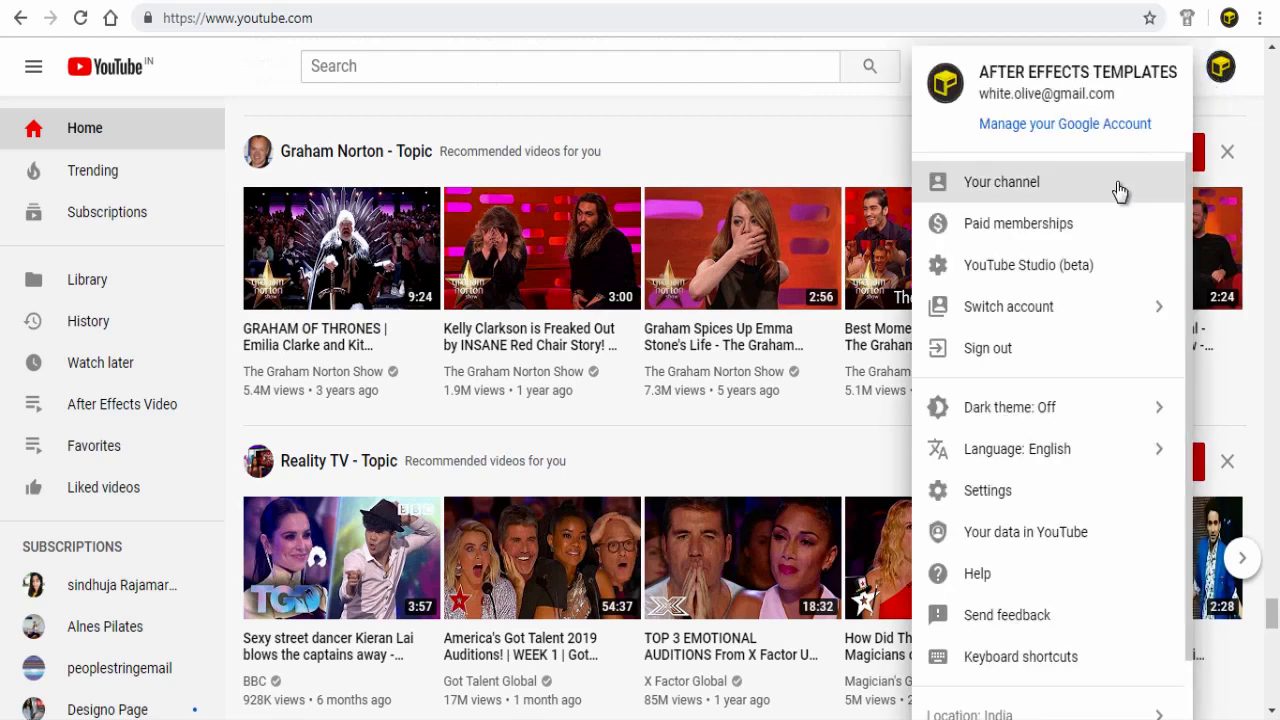
{"action": "left_click", "coordinate": [1059, 283]}
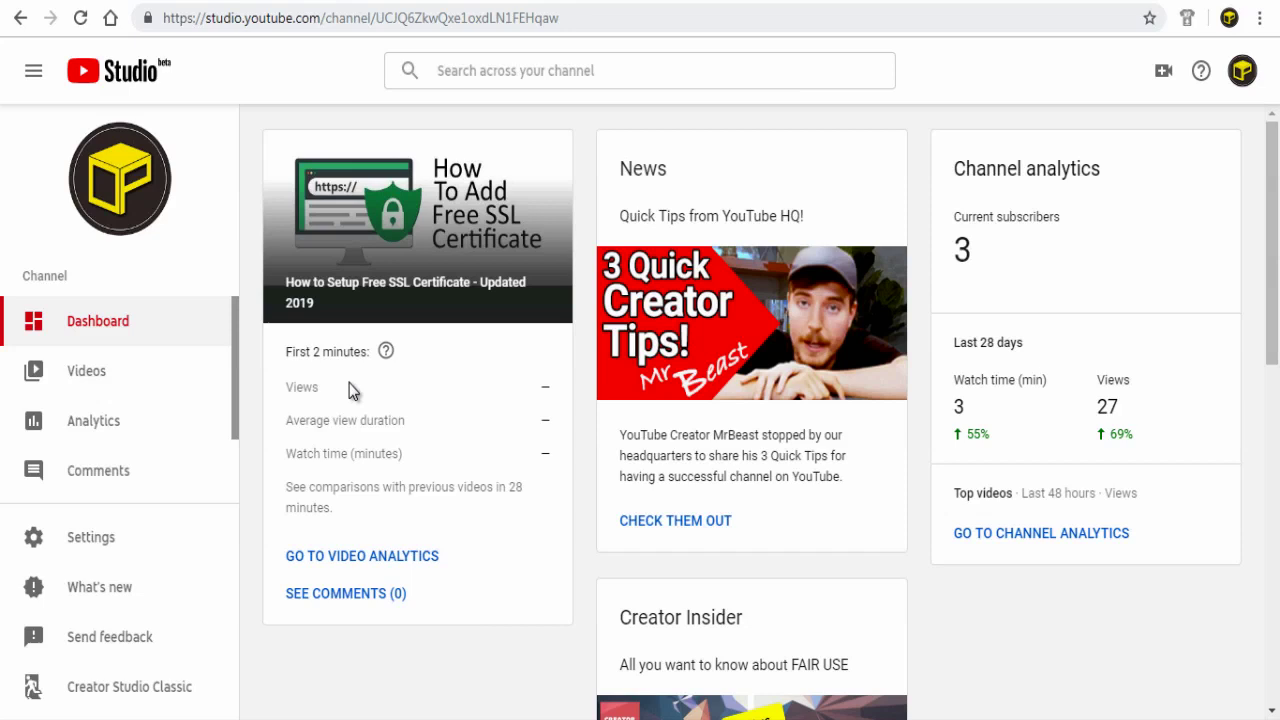
{"action": "scroll", "coordinate": [103, 390], "scroll_direction": "down", "scroll_amount": 1}
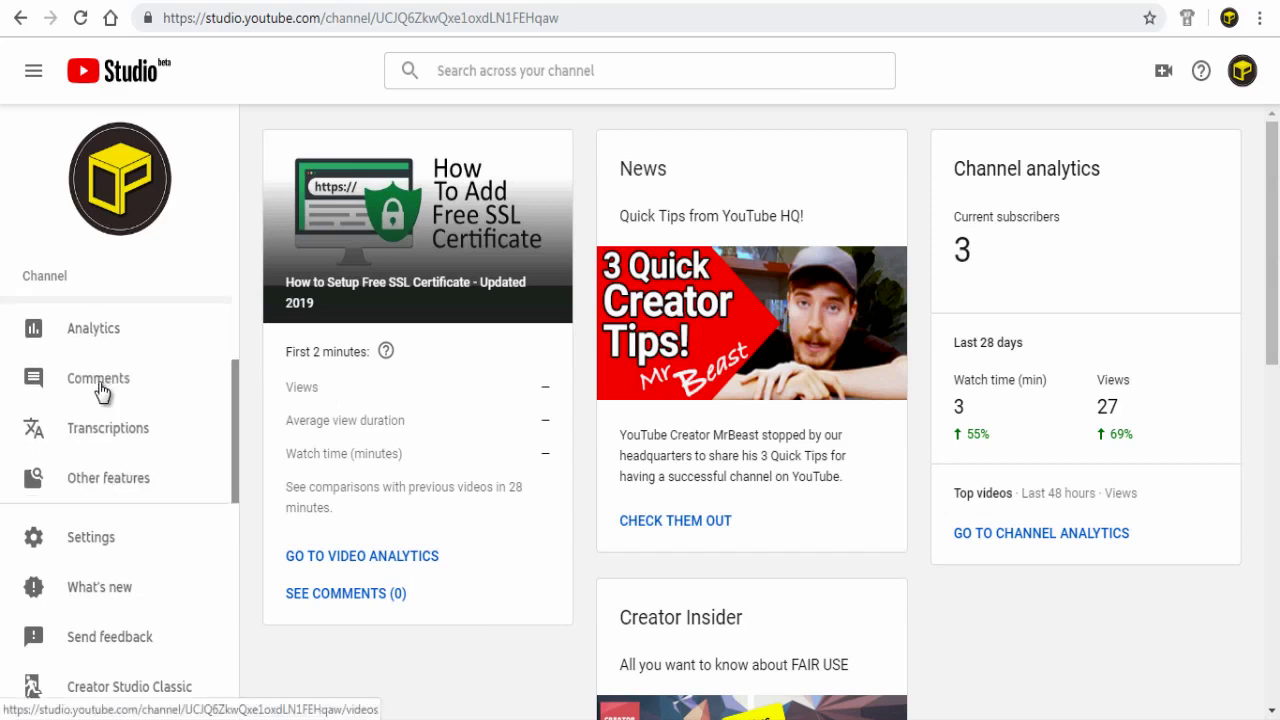
{"action": "left_click", "coordinate": [117, 436]}
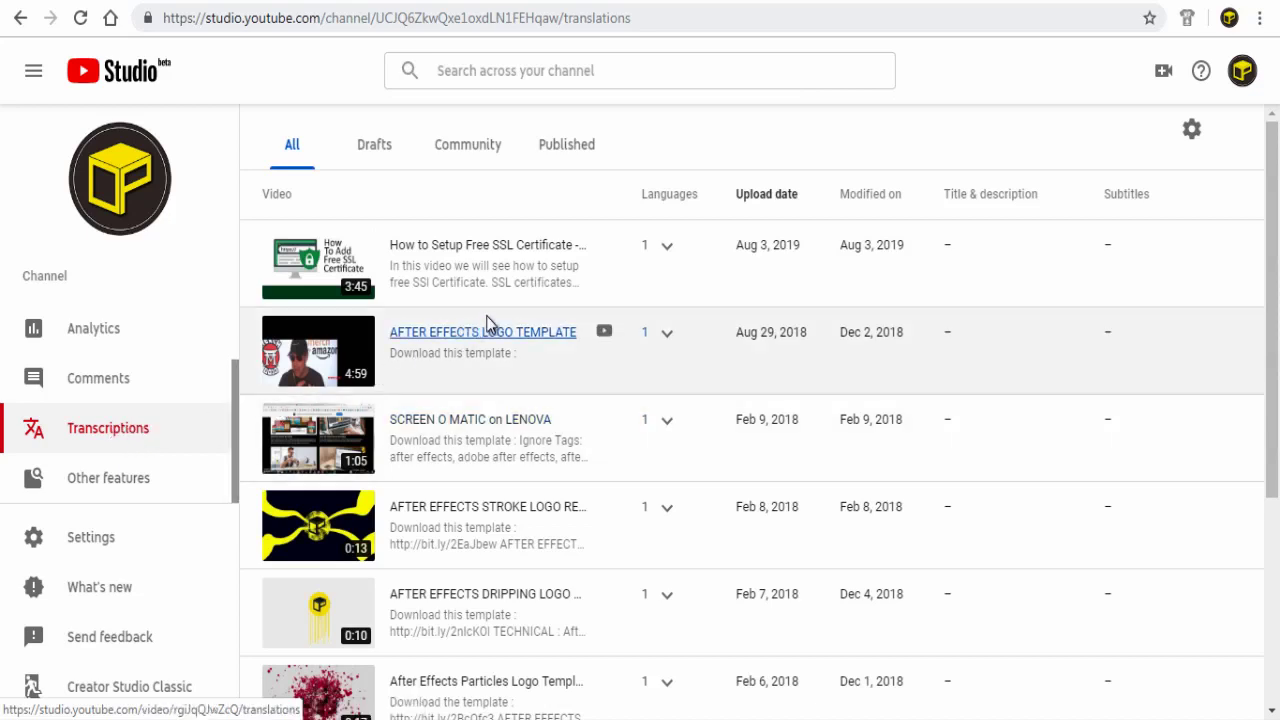
{"action": "mouse_move", "coordinate": [670, 258]}
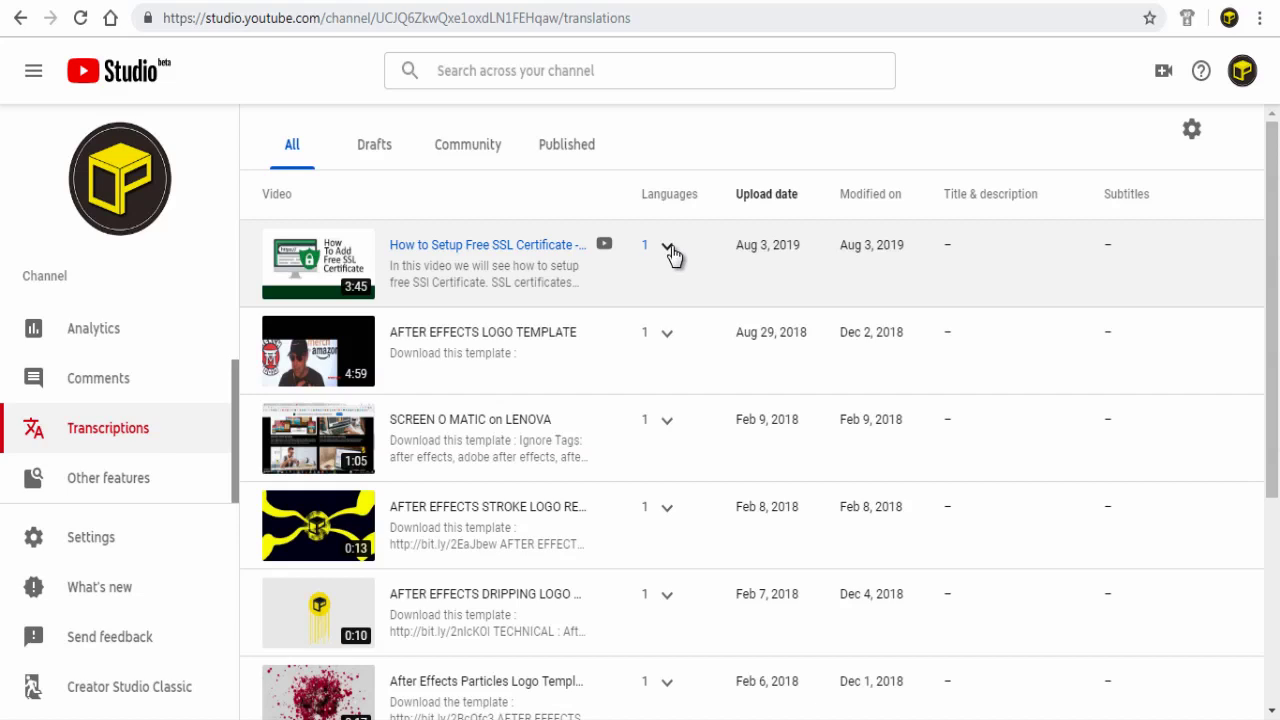
Step: Confirm English (United States) as the SSL certificate video's language, unchecking 'Make this the default for my channel'
{"action": "left_click", "coordinate": [667, 248]}
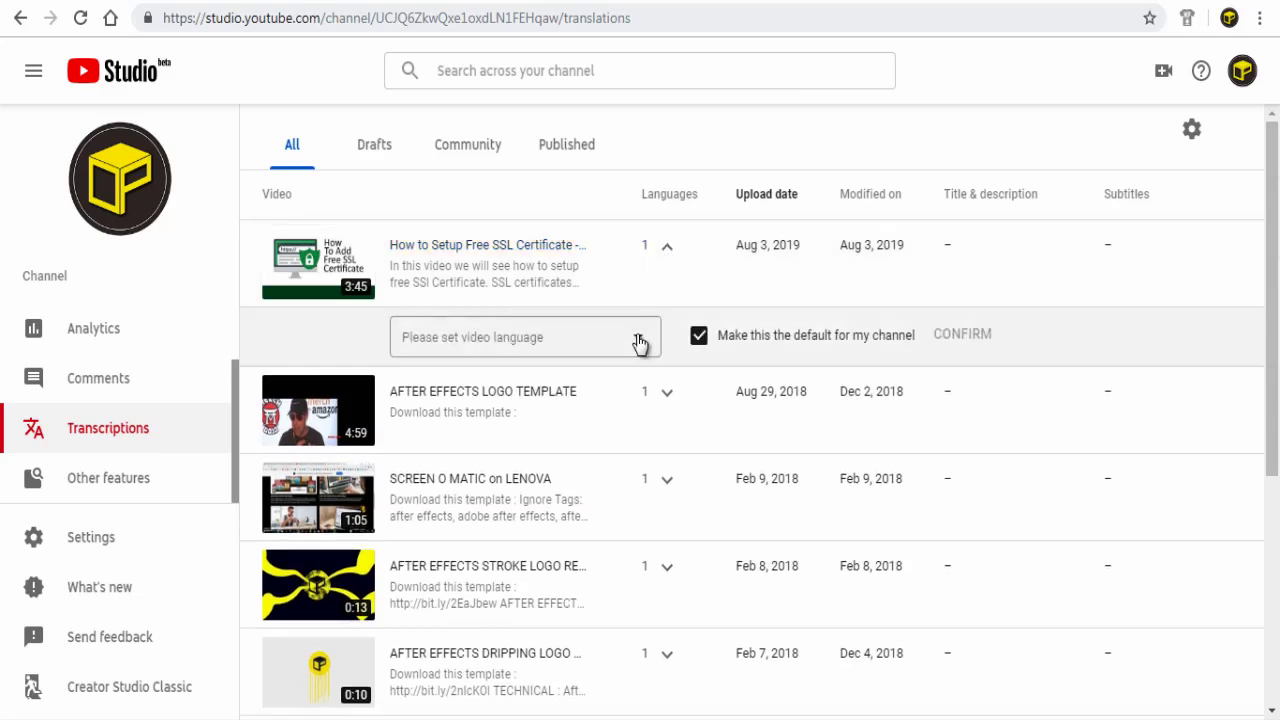
{"action": "left_click", "coordinate": [644, 345]}
{"action": "scroll", "coordinate": [631, 423], "scroll_direction": "down", "scroll_amount": 2}
{"action": "scroll", "coordinate": [627, 428], "scroll_direction": "down", "scroll_amount": 8}
{"action": "scroll", "coordinate": [627, 428], "scroll_direction": "down", "scroll_amount": 1}
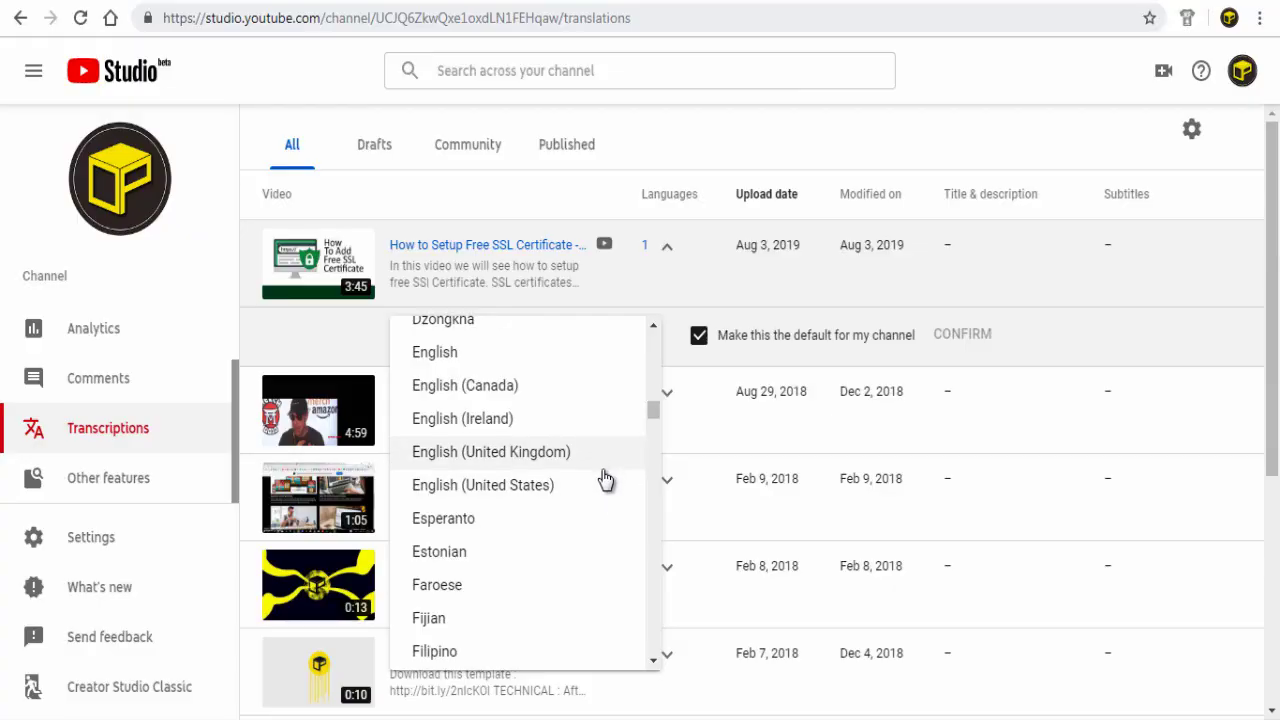
{"action": "left_click", "coordinate": [602, 482]}
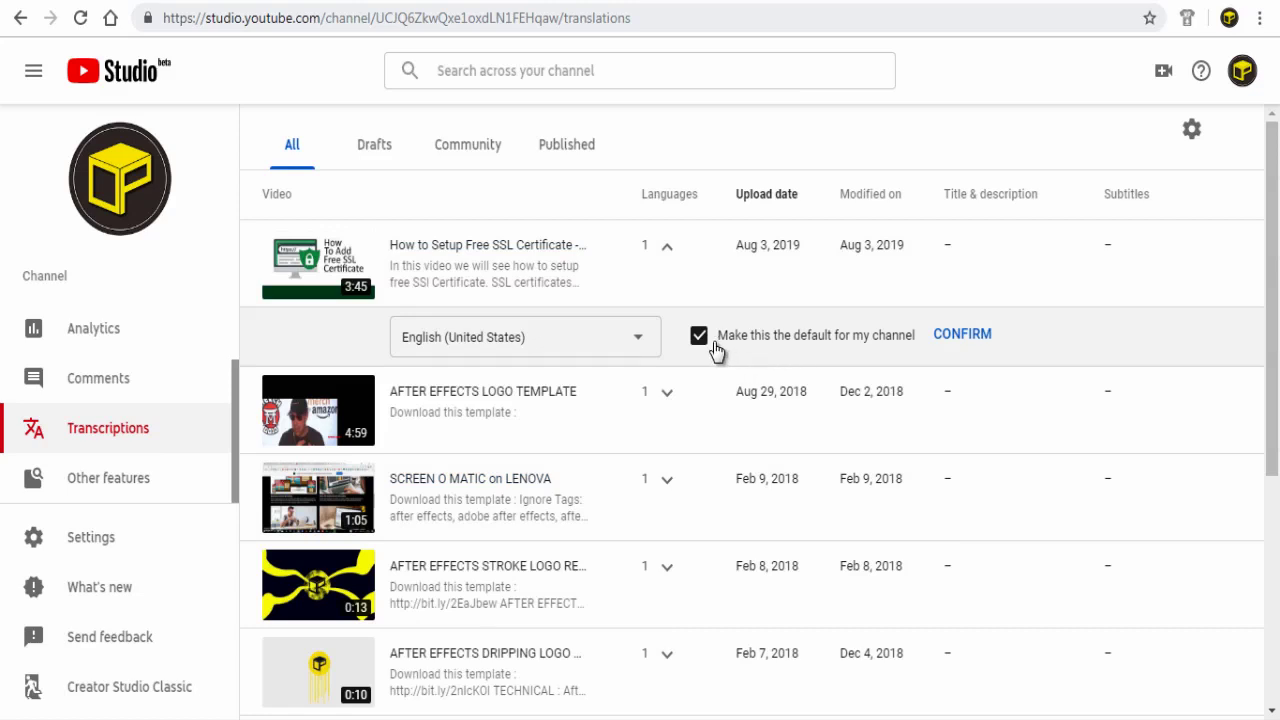
{"action": "left_click", "coordinate": [699, 343]}
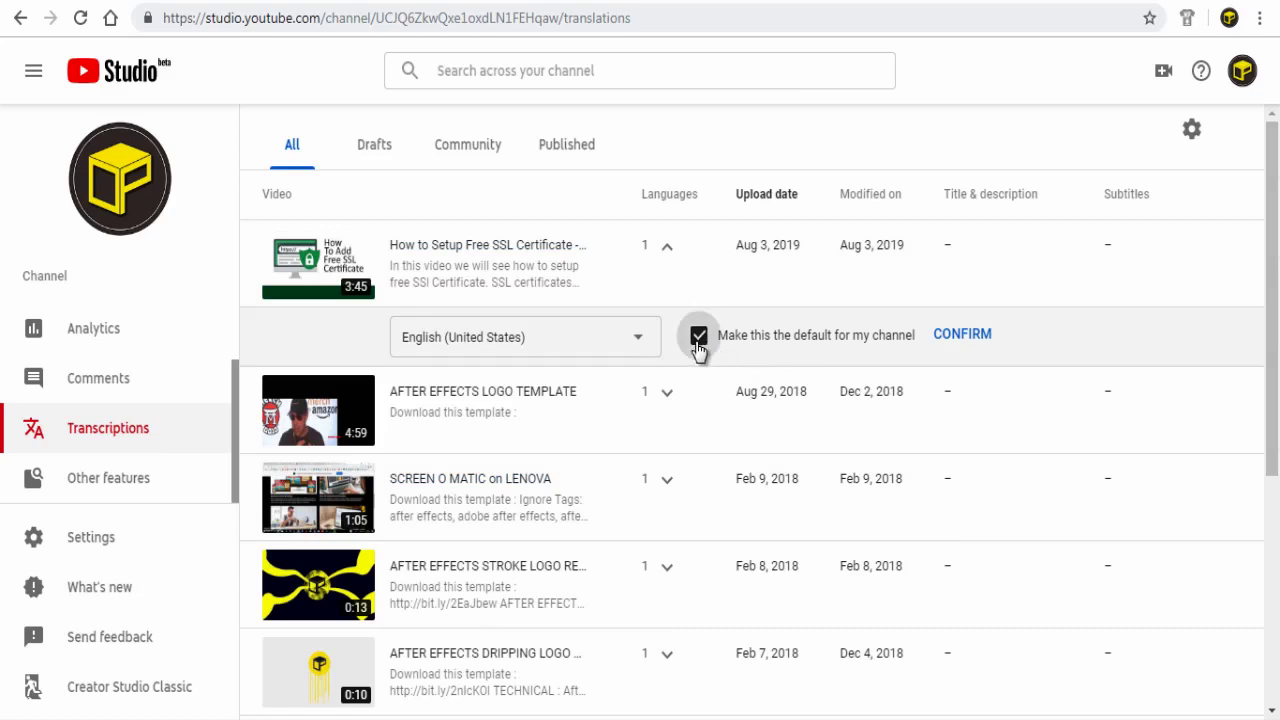
{"action": "left_click", "coordinate": [973, 345]}
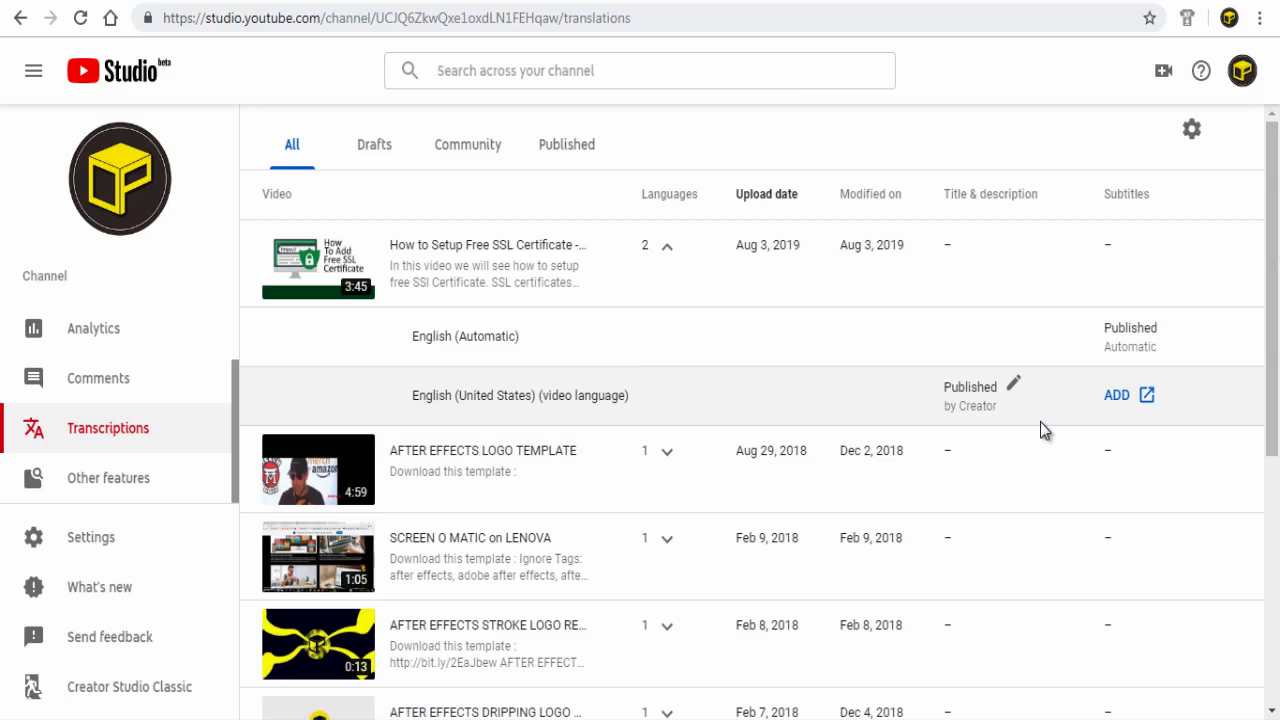
{"action": "mouse_move", "coordinate": [1174, 332]}
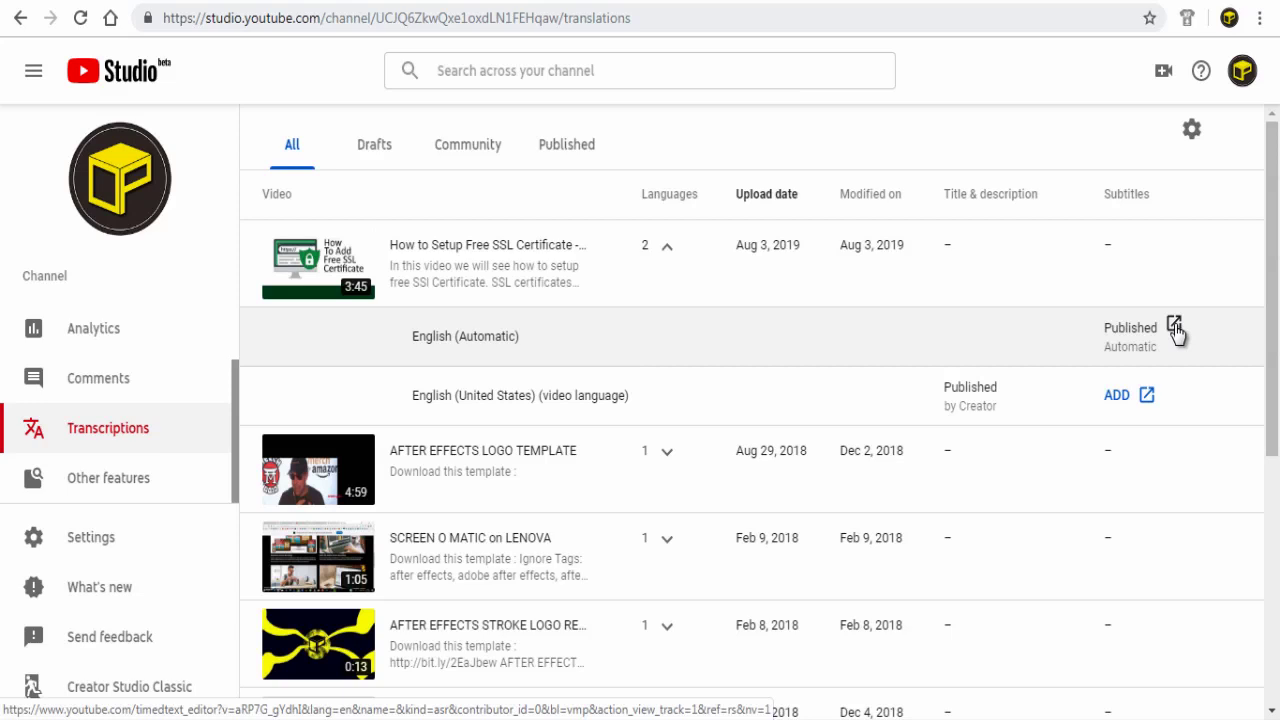
Step: Open English (Automatic) as an editable draft; capitalise the first caption's 'I' and type 'CloudF' over its 'c'
{"action": "left_click", "coordinate": [1174, 327]}
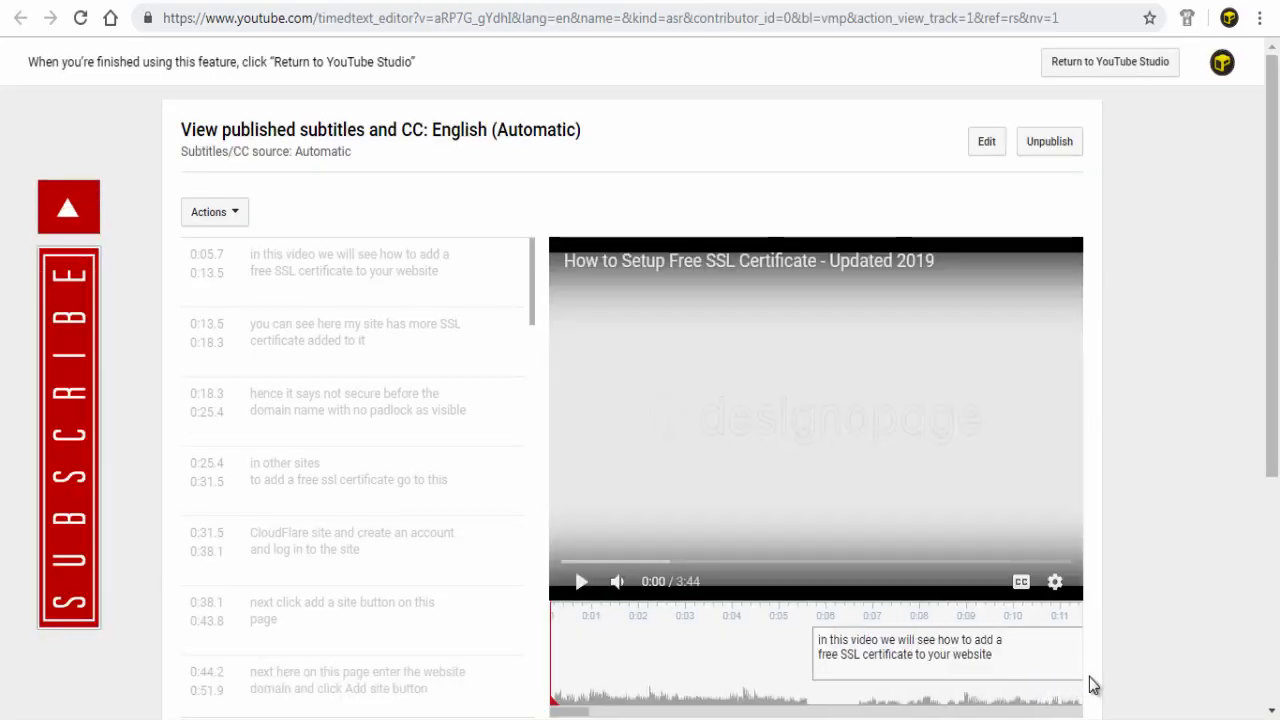
{"action": "left_click", "coordinate": [985, 148]}
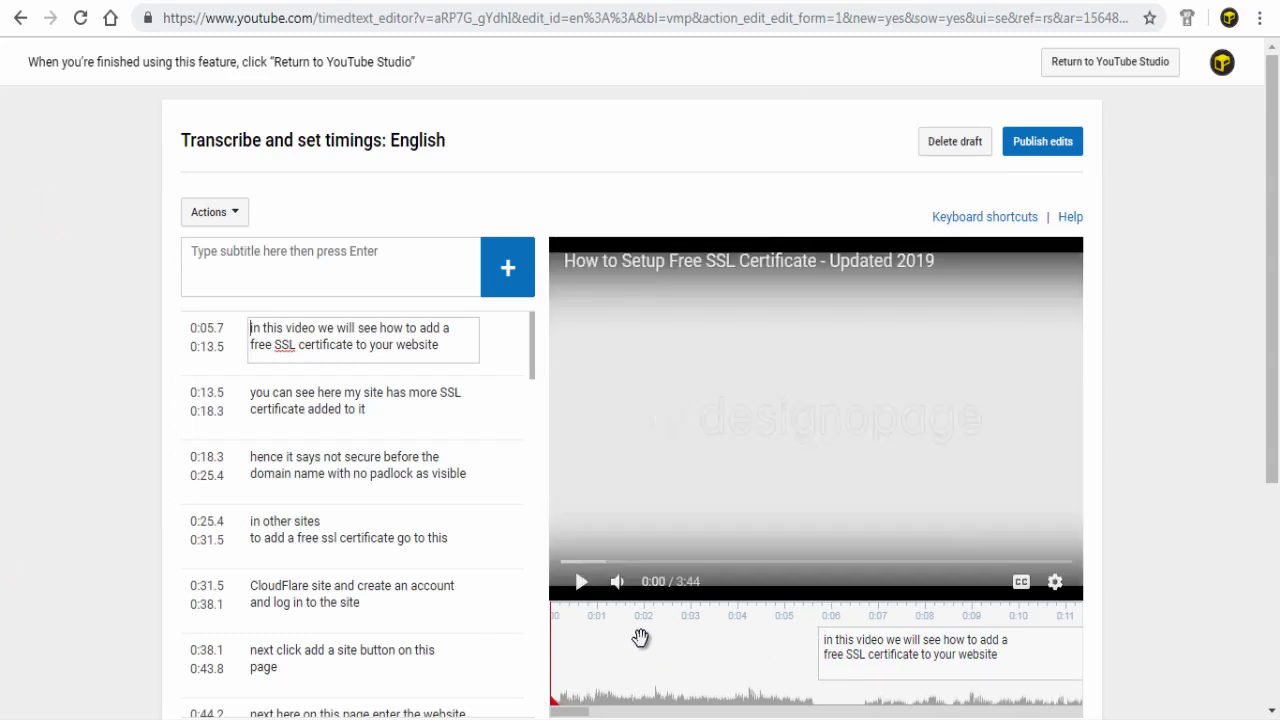
{"action": "key", "text": "Delete"}
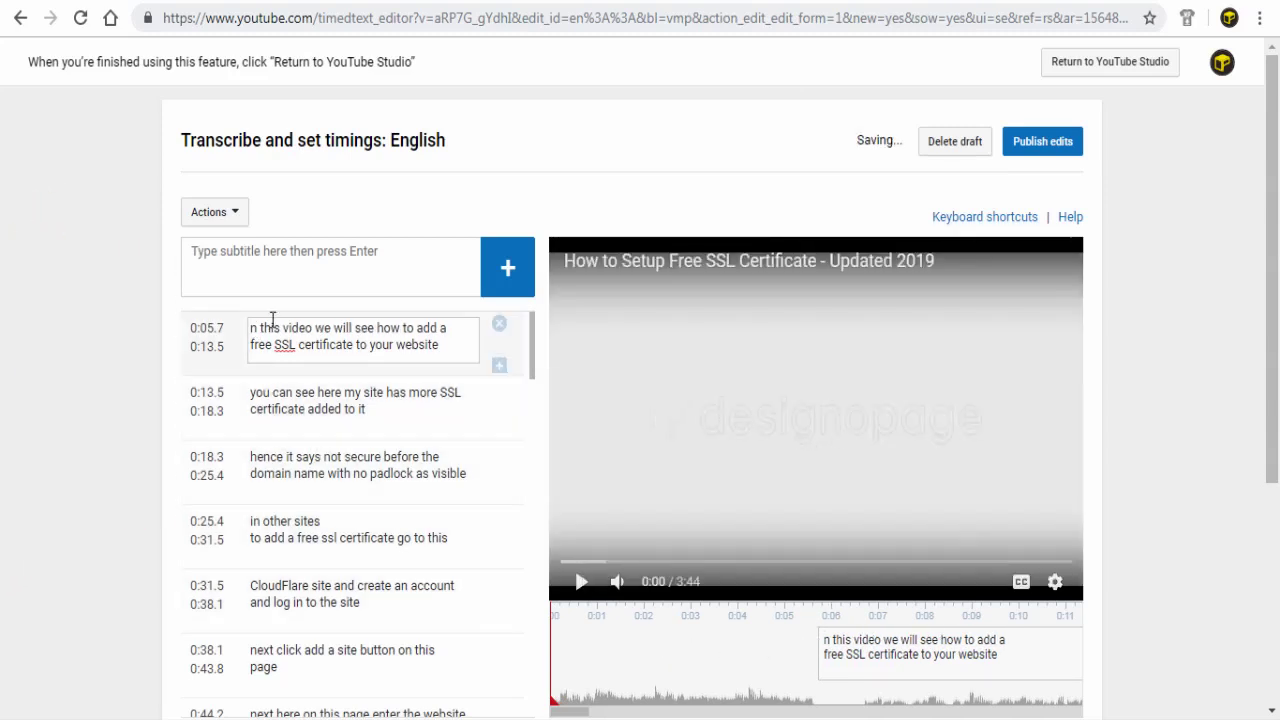
{"action": "type", "text": "I"}
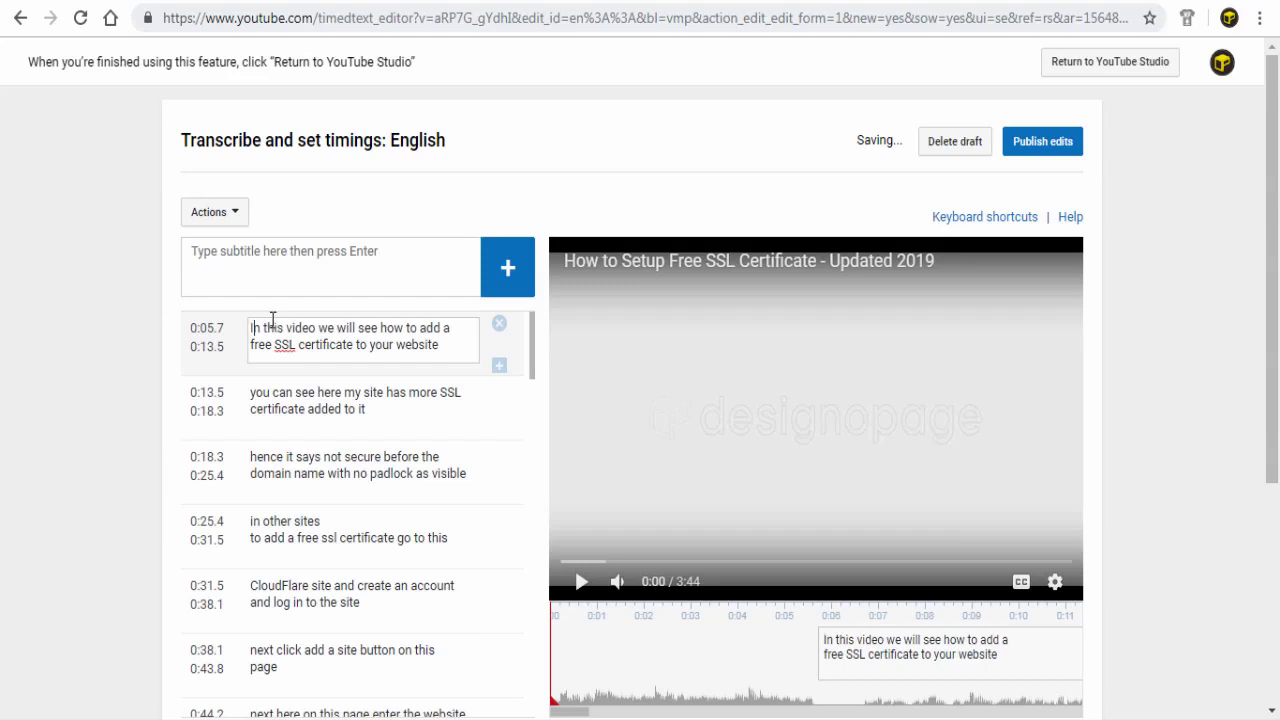
{"action": "left_click_drag", "start_coordinate": [299, 344], "coordinate": [328, 344]}
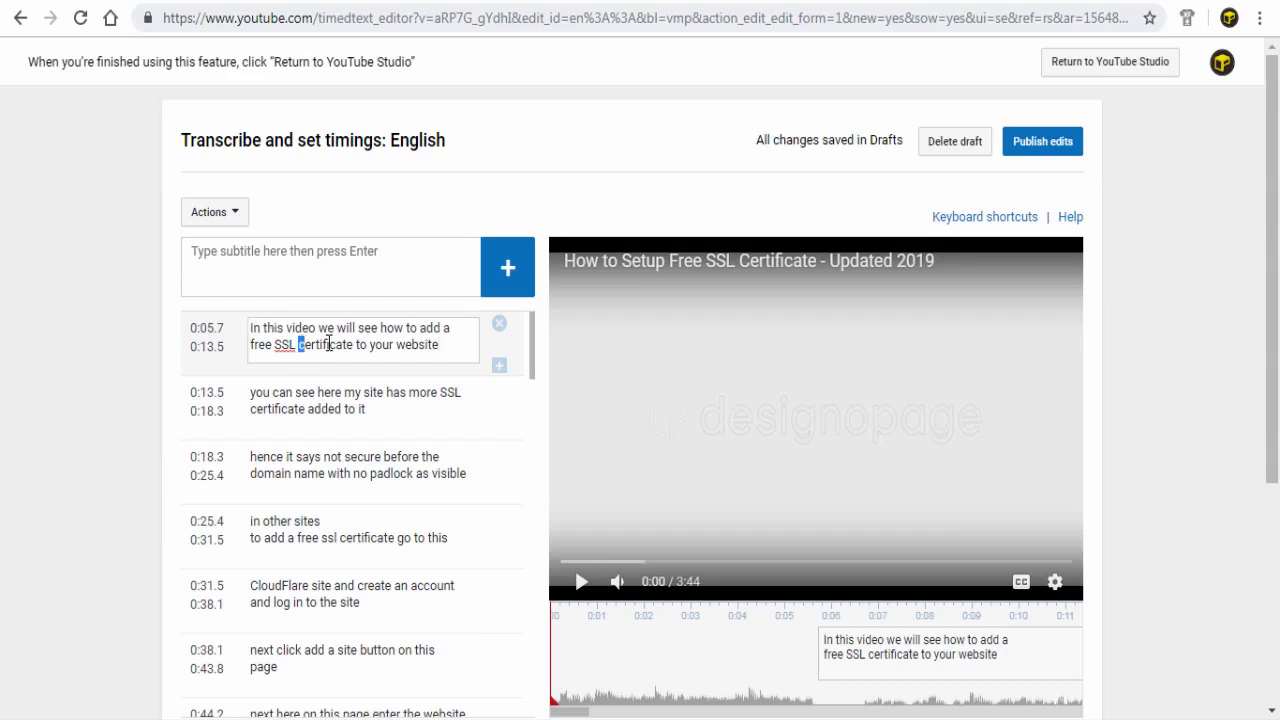
{"action": "type", "text": "CloudF"}
Step: Capitalise the next captions' opening 'Y' and 'H', plus 'Certificate' and 'SSL' in the fourth
{"action": "left_click", "coordinate": [270, 393]}
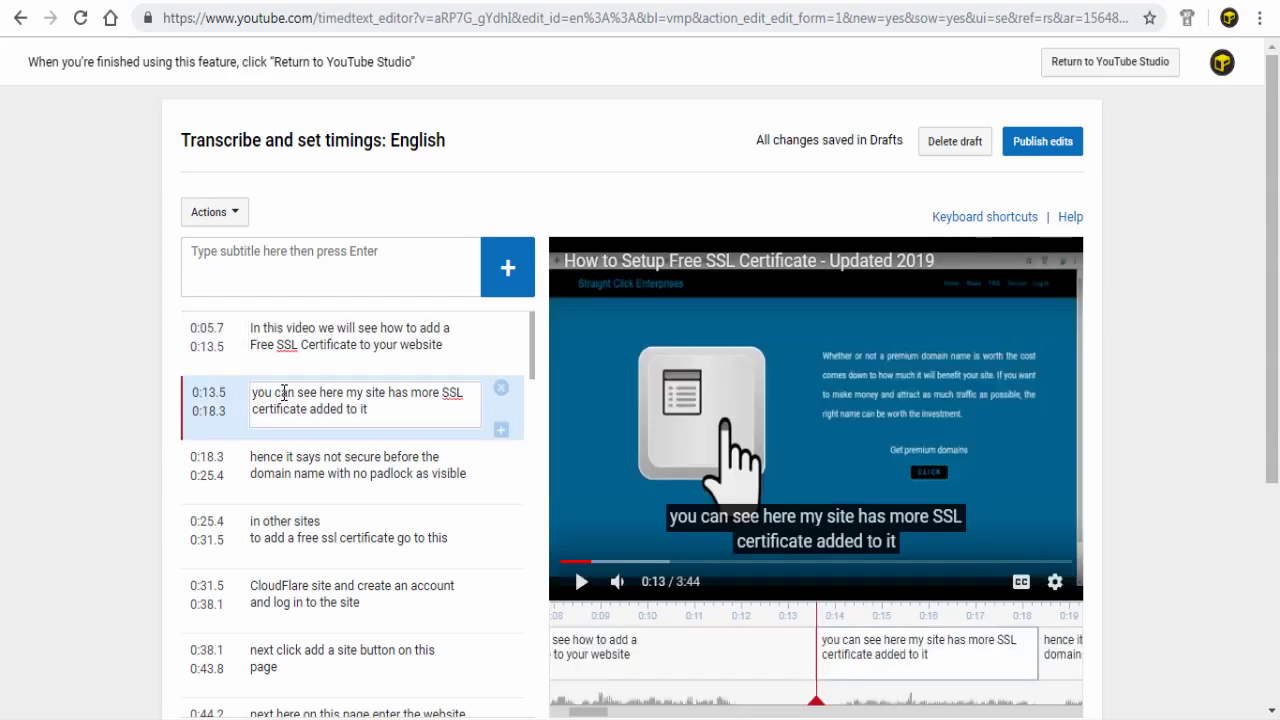
{"action": "key", "text": "Delete"}
{"action": "type", "text": "Y"}
{"action": "left_click", "coordinate": [258, 456]}
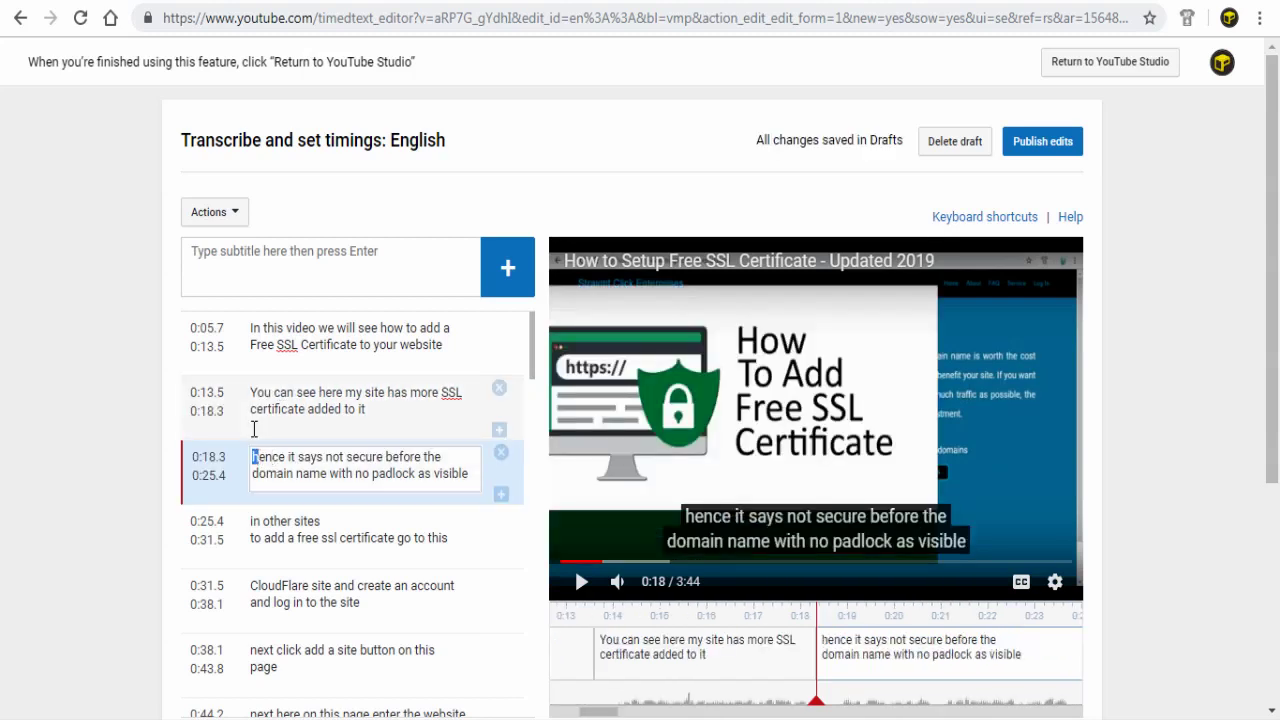
{"action": "key", "text": "Delete"}
{"action": "type", "text": "H"}
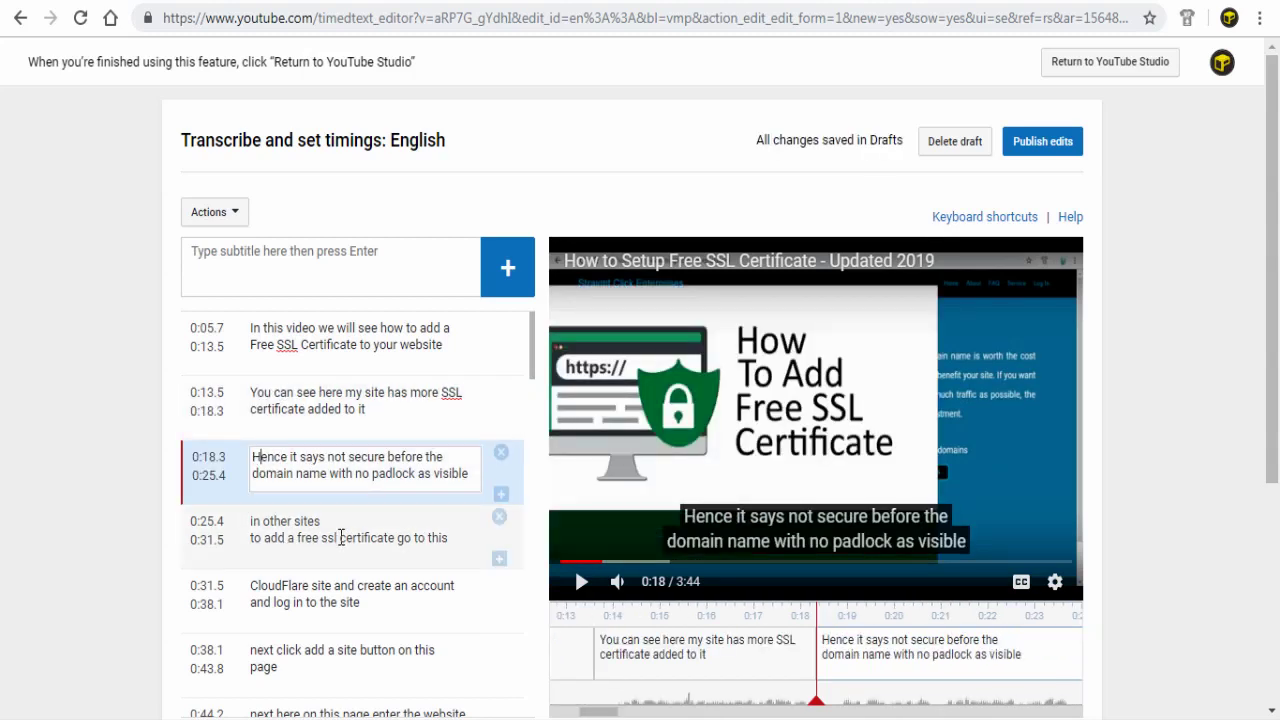
{"action": "left_click", "coordinate": [343, 537]}
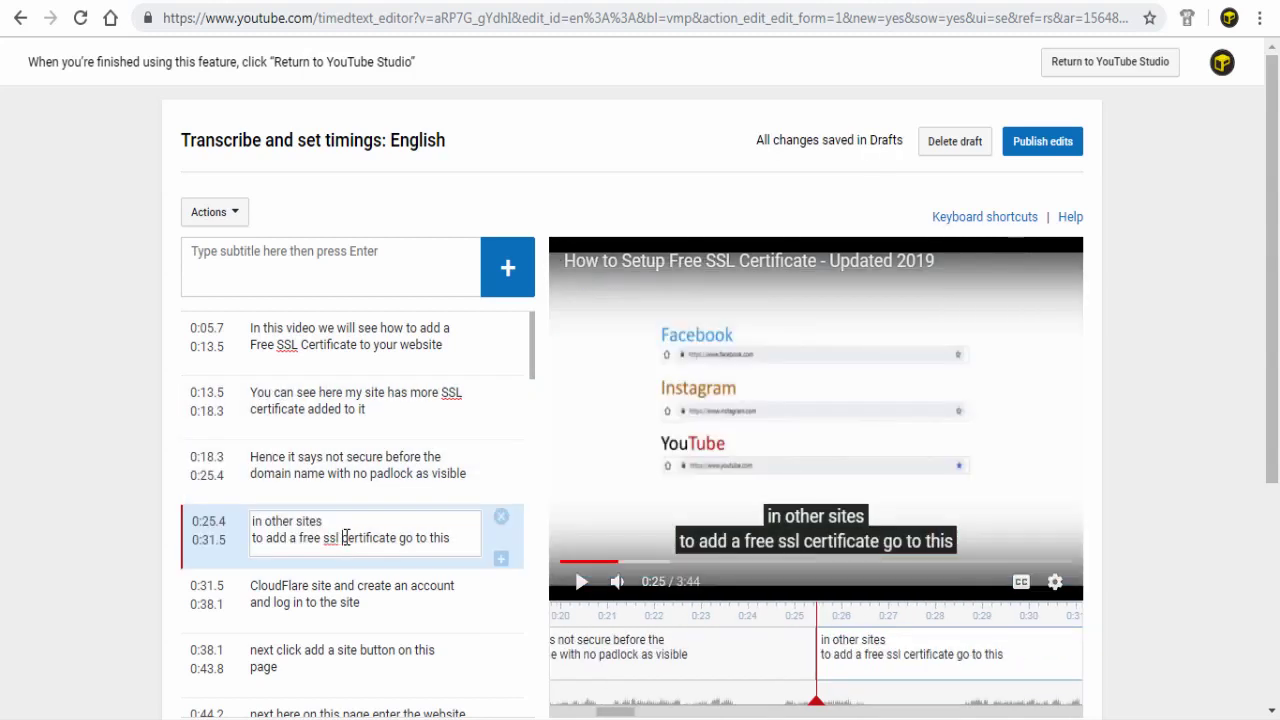
{"action": "key", "text": "shift+Right"}
{"action": "type", "text": "C"}
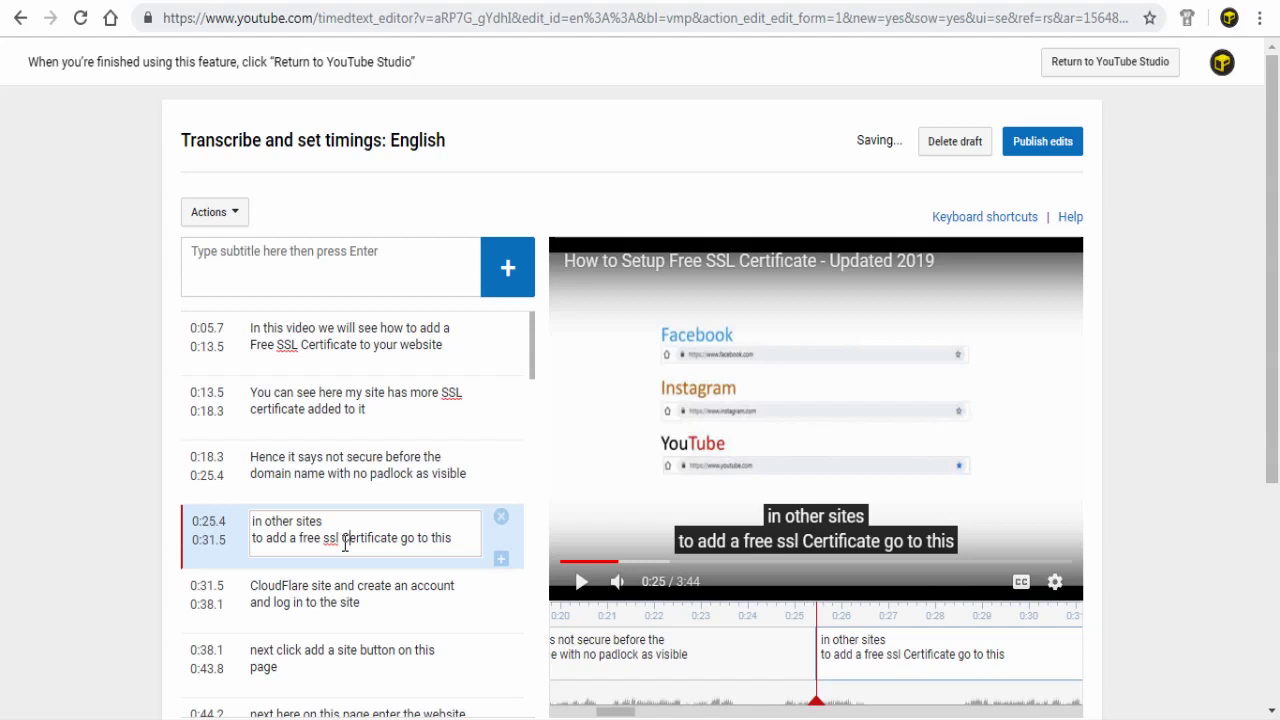
{"action": "left_click_drag", "start_coordinate": [342, 540], "coordinate": [328, 540]}
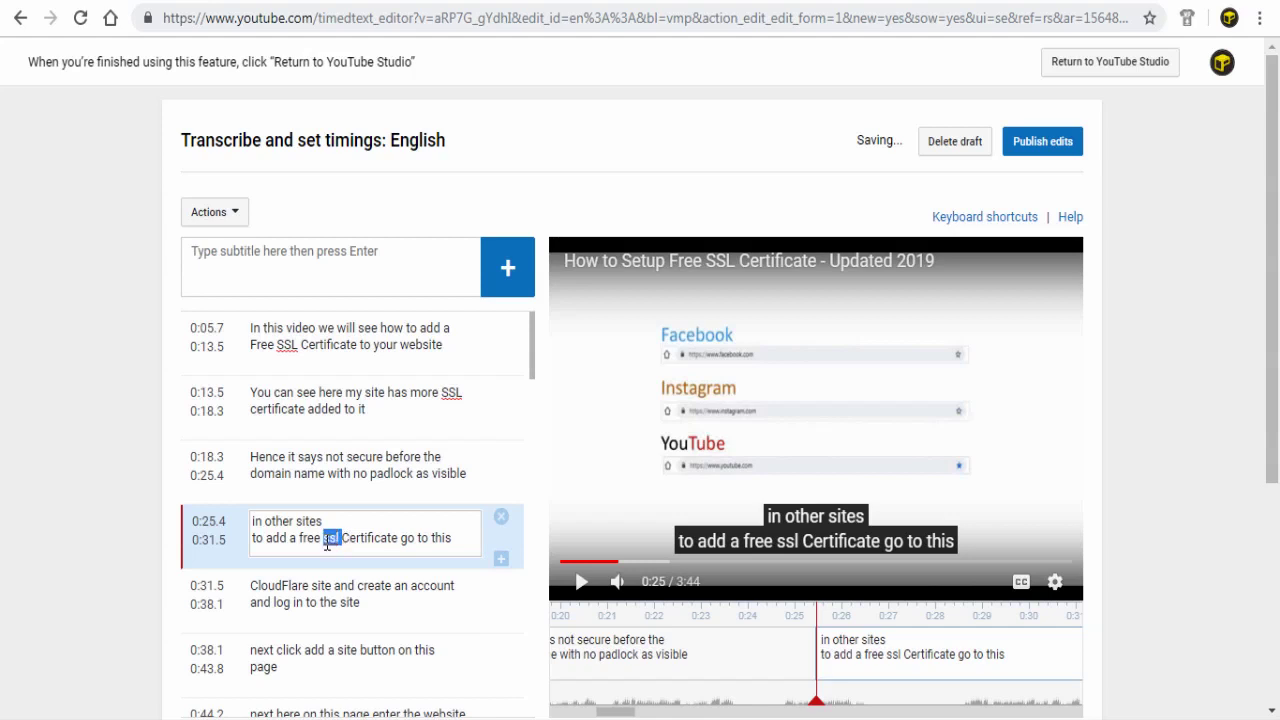
{"action": "type", "text": "SSL"}
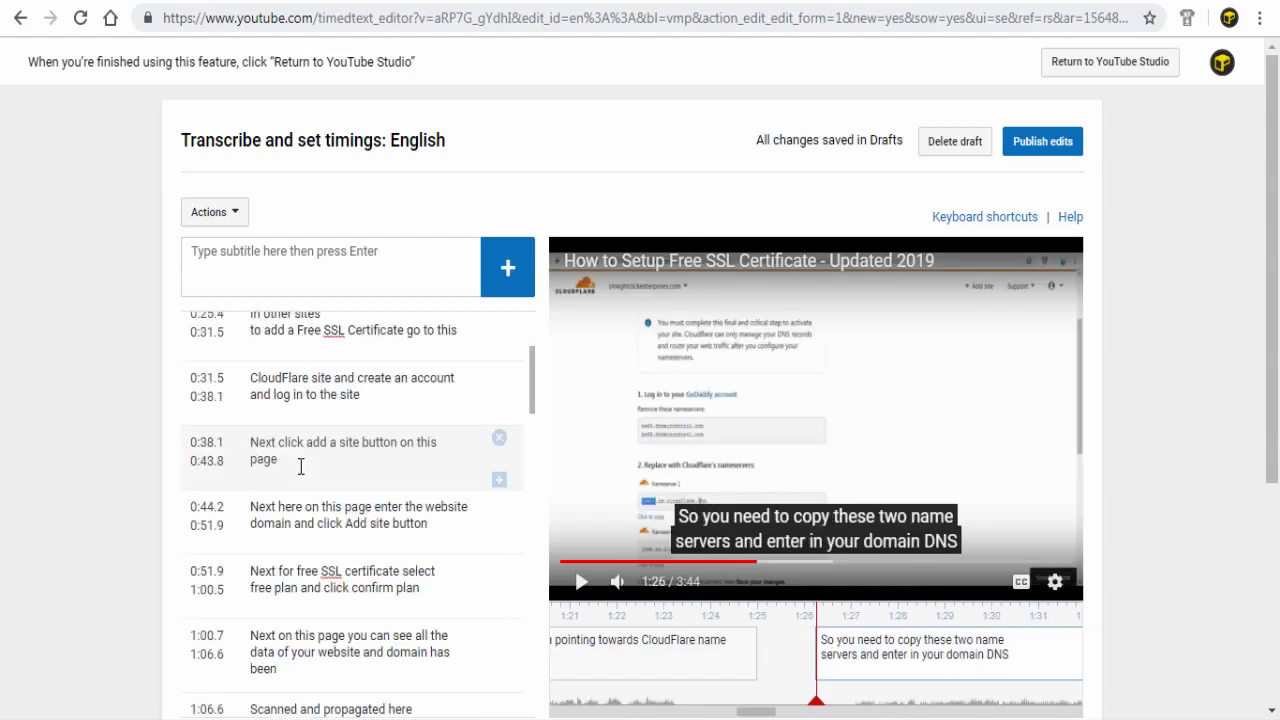
{"action": "left_click", "coordinate": [300, 466]}
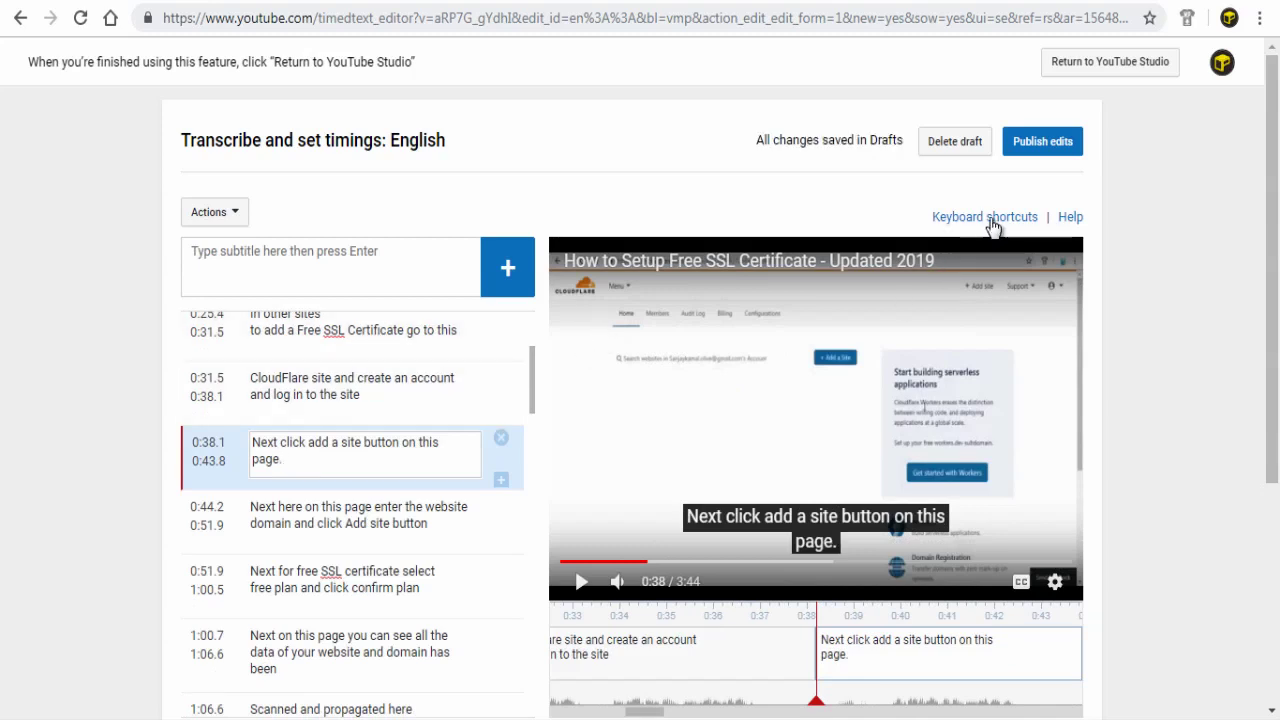
Step: Publish the edited English subtitles and view the published English (Automatic) track
{"action": "left_click", "coordinate": [1031, 150]}
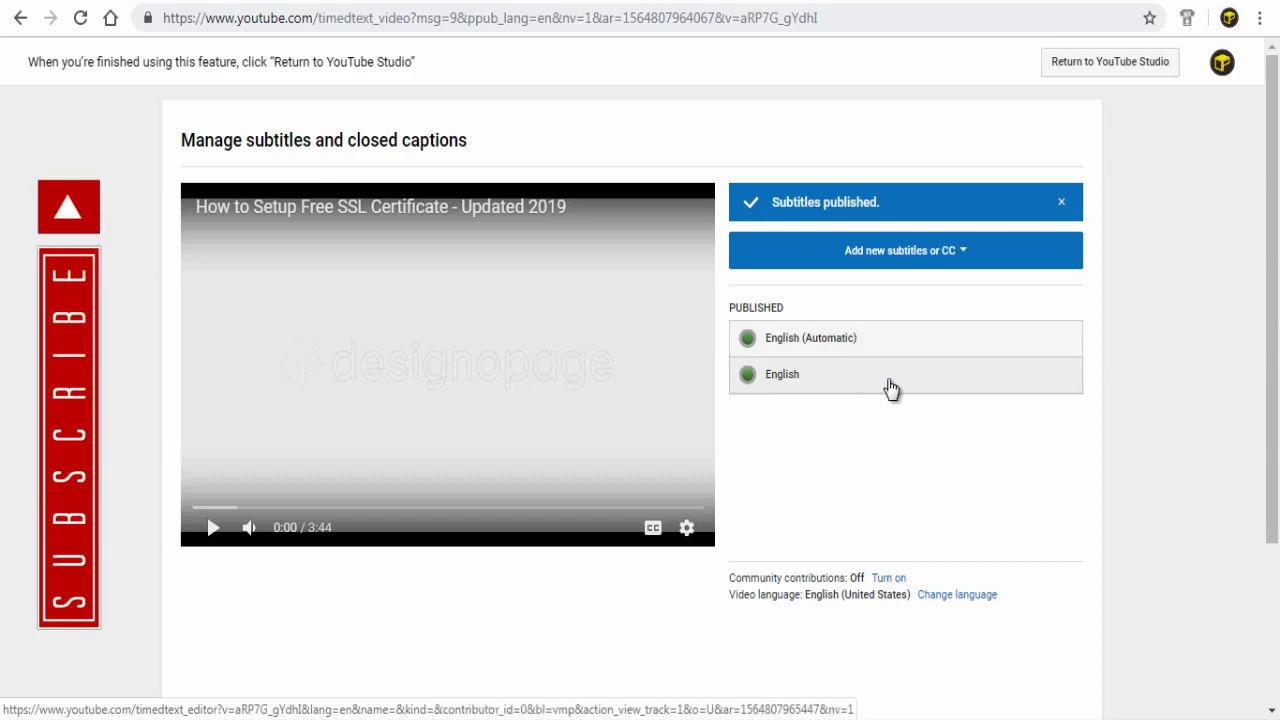
{"action": "left_click", "coordinate": [838, 345]}
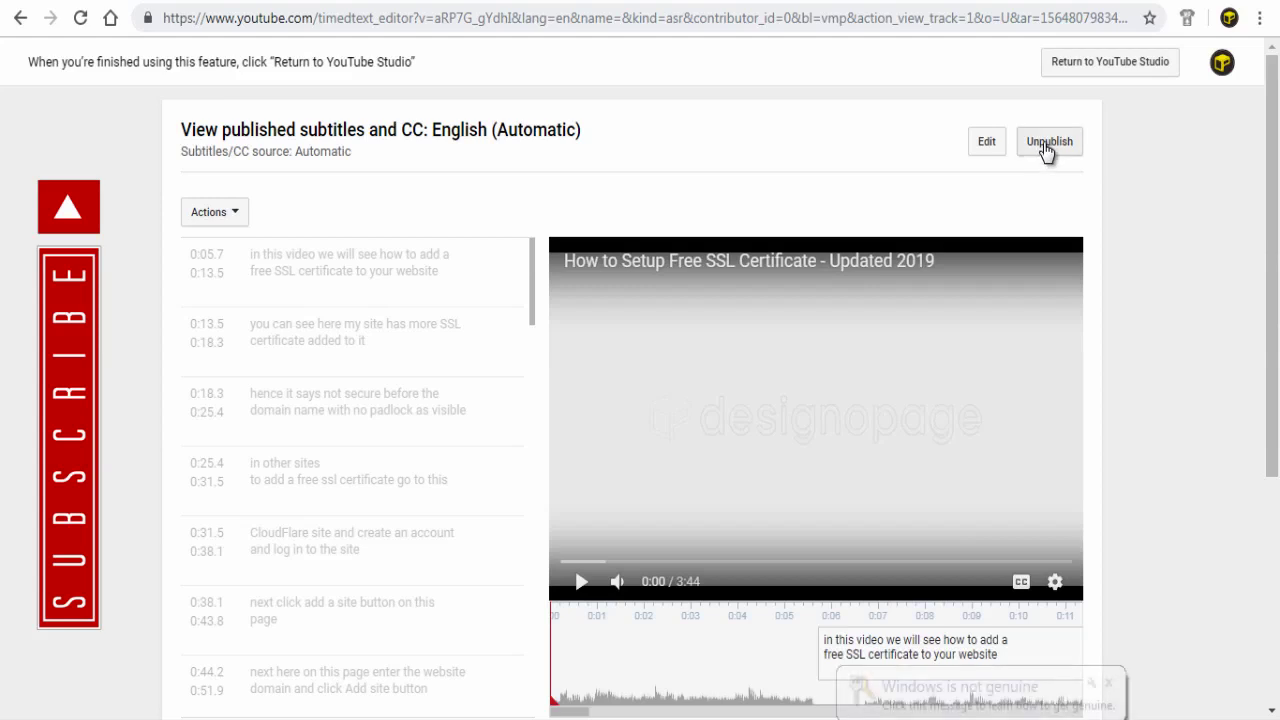
Step: Unpublish English (Automatic), delete its draft, and play the video to check the English subtitles
{"action": "left_click", "coordinate": [1046, 145]}
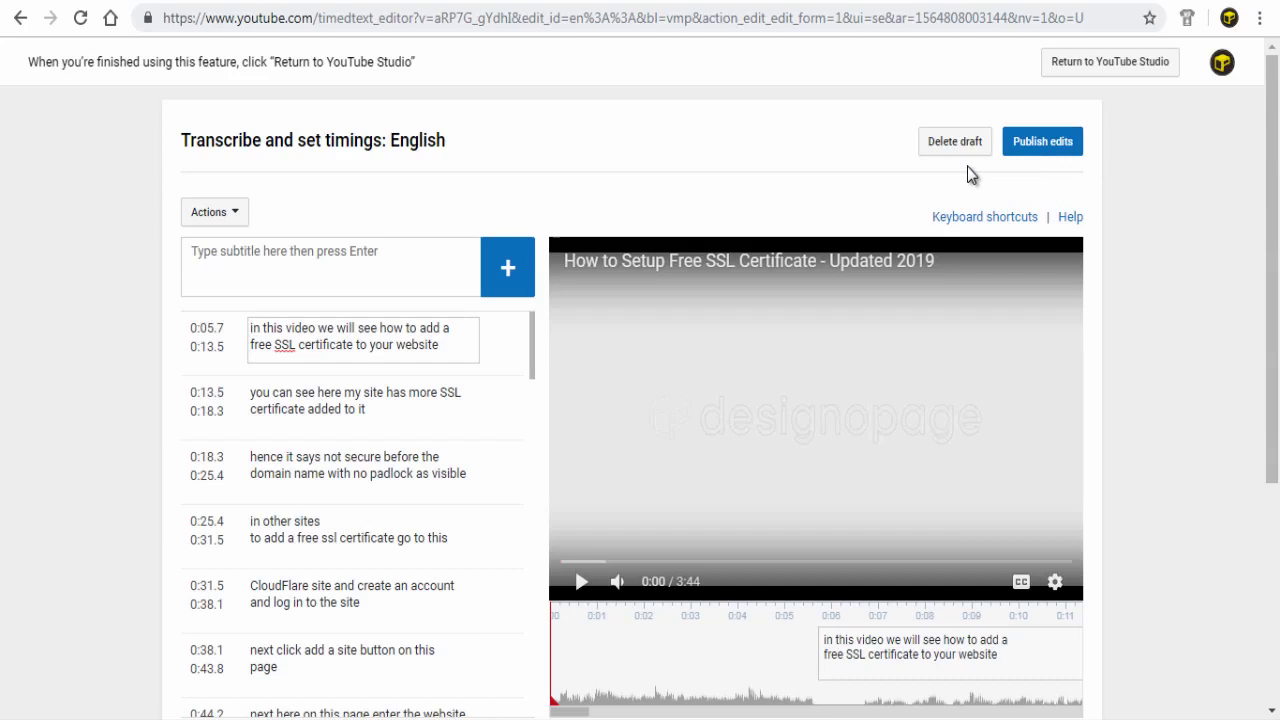
{"action": "left_click", "coordinate": [960, 152]}
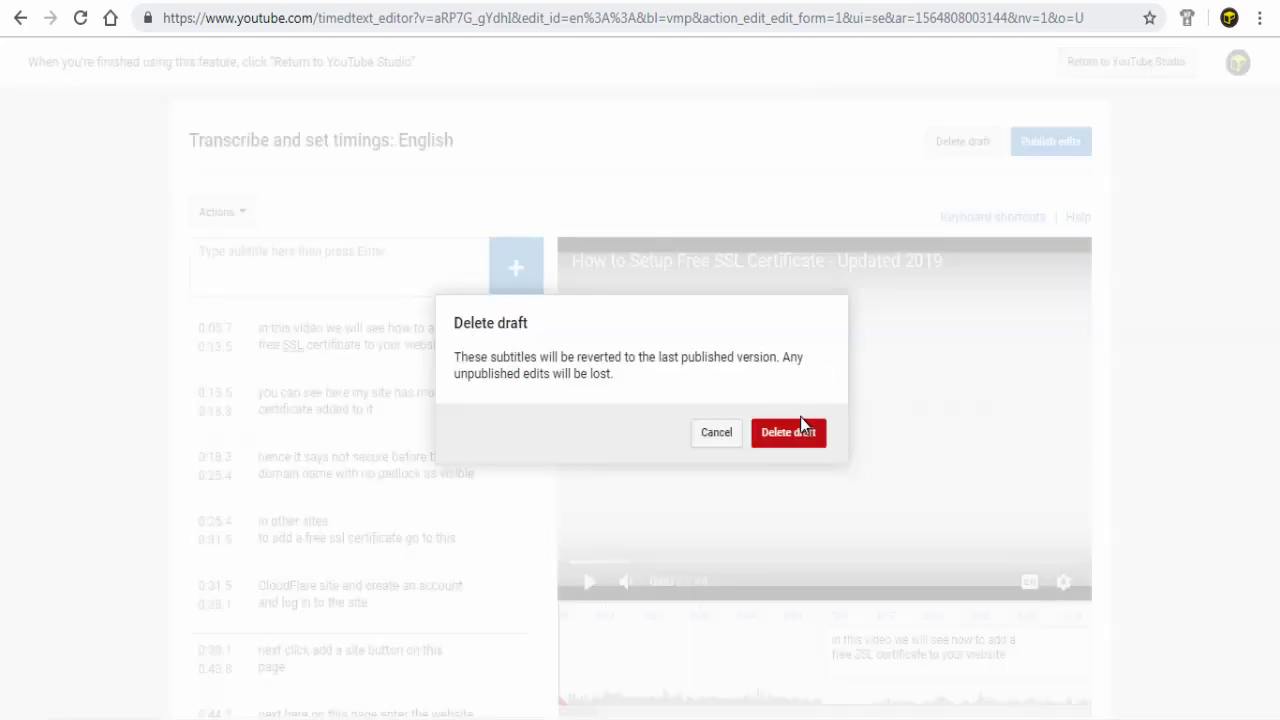
{"action": "left_click", "coordinate": [792, 438]}
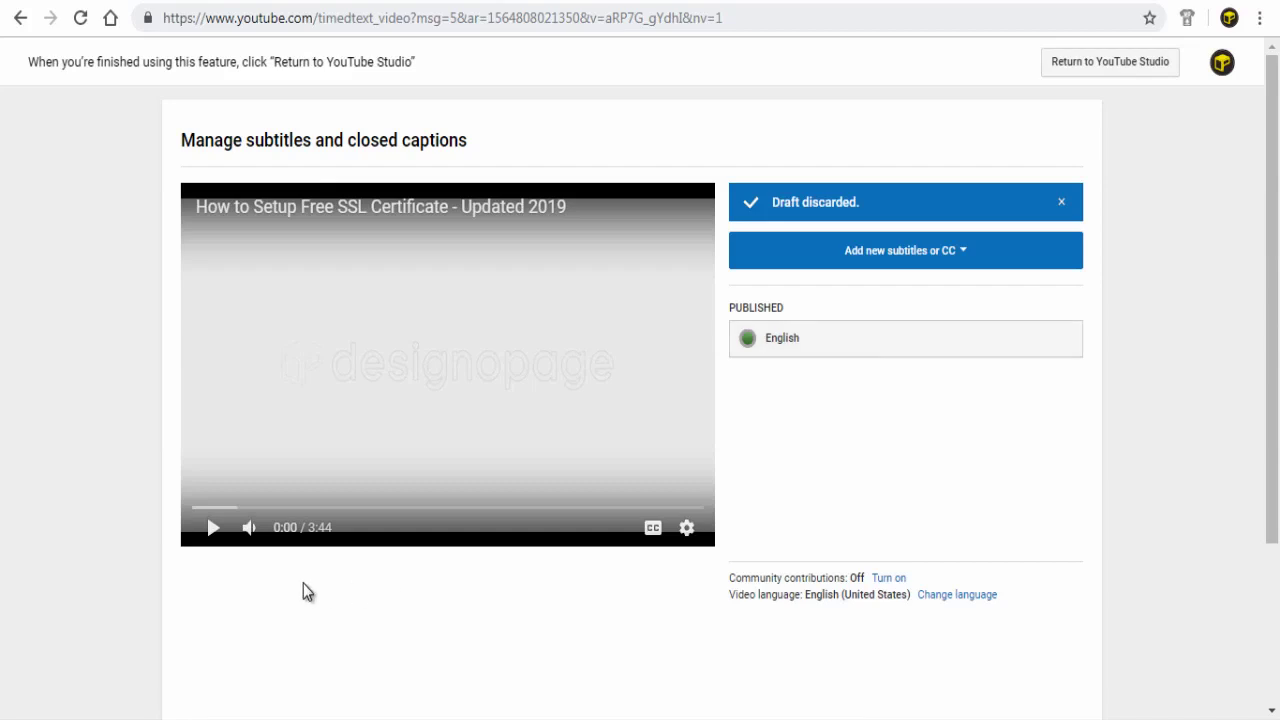
{"action": "left_click", "coordinate": [214, 530]}
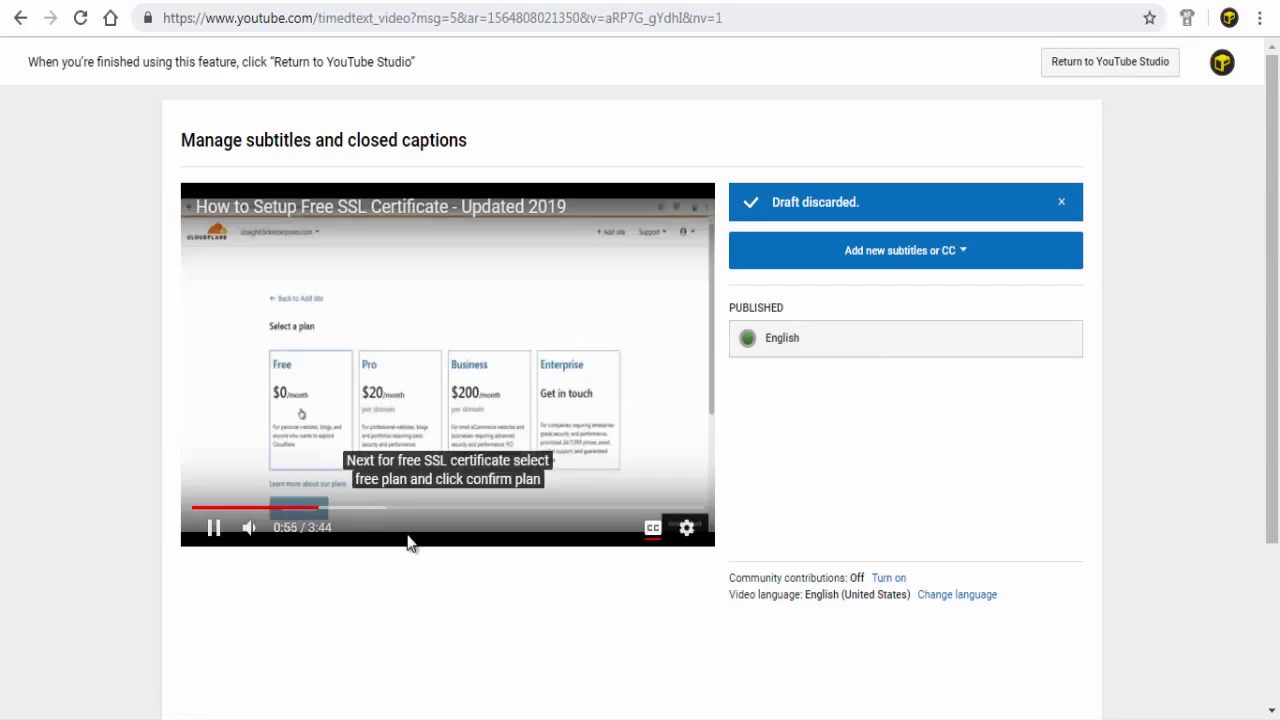